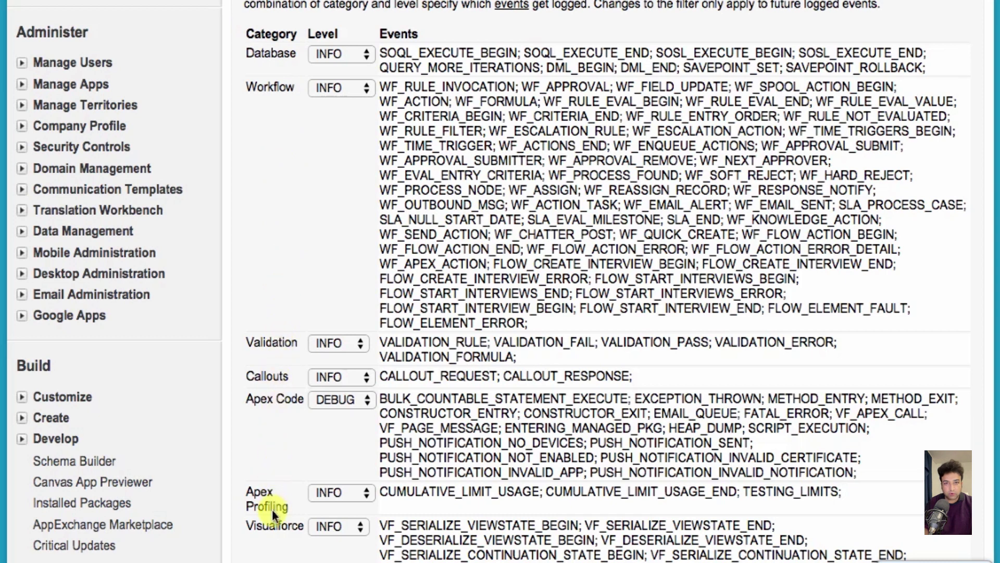
Review the debug log event categories and the level options offered for Workflow and Database
scroll(268, 560, "down", 2)
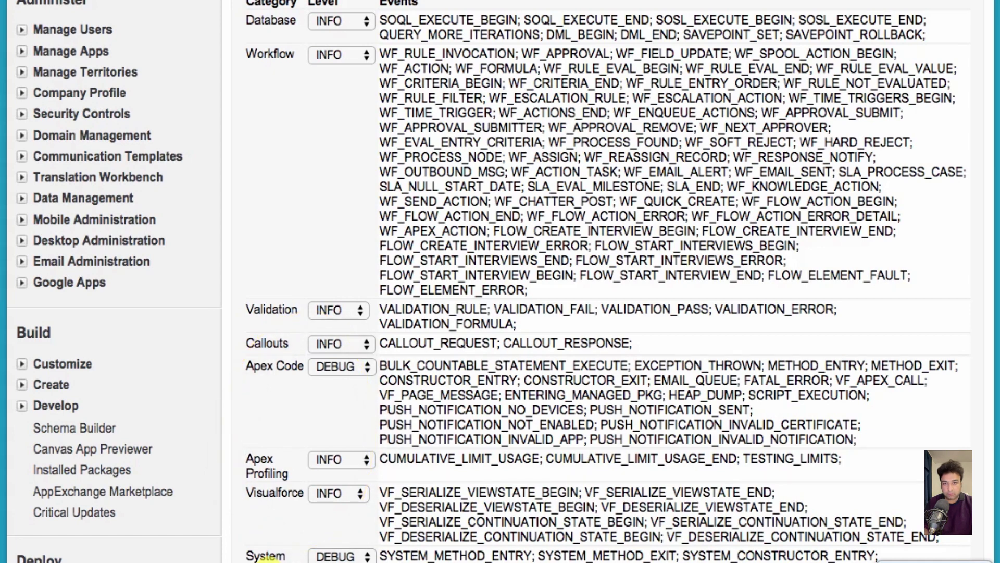
scroll(344, 401, "up", 6)
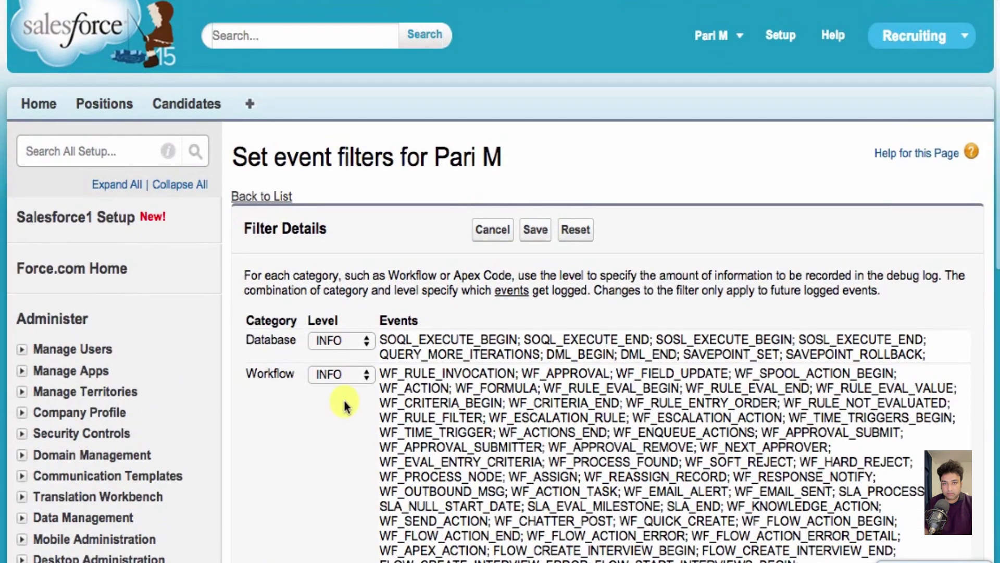
left_click(346, 376)
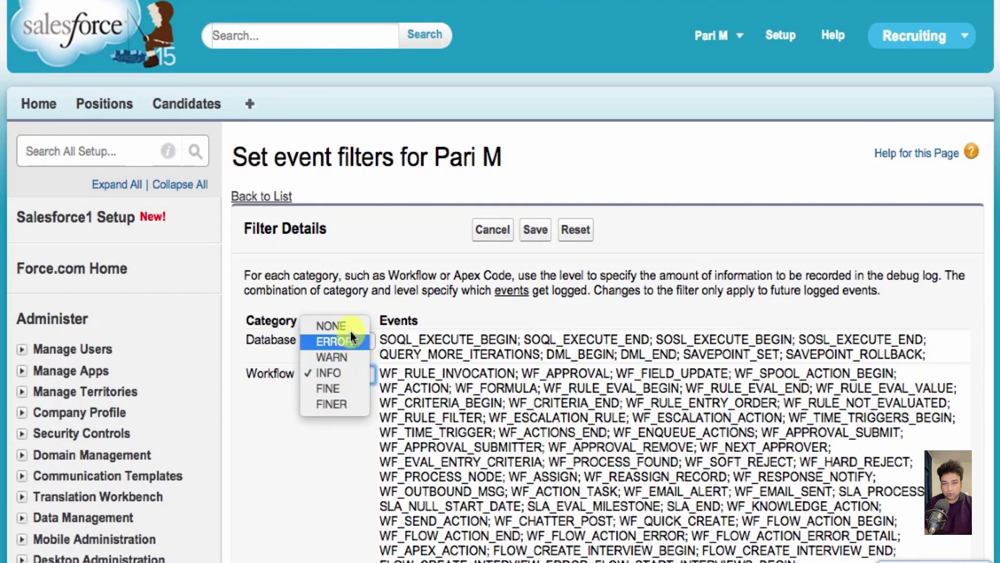
left_click(346, 419)
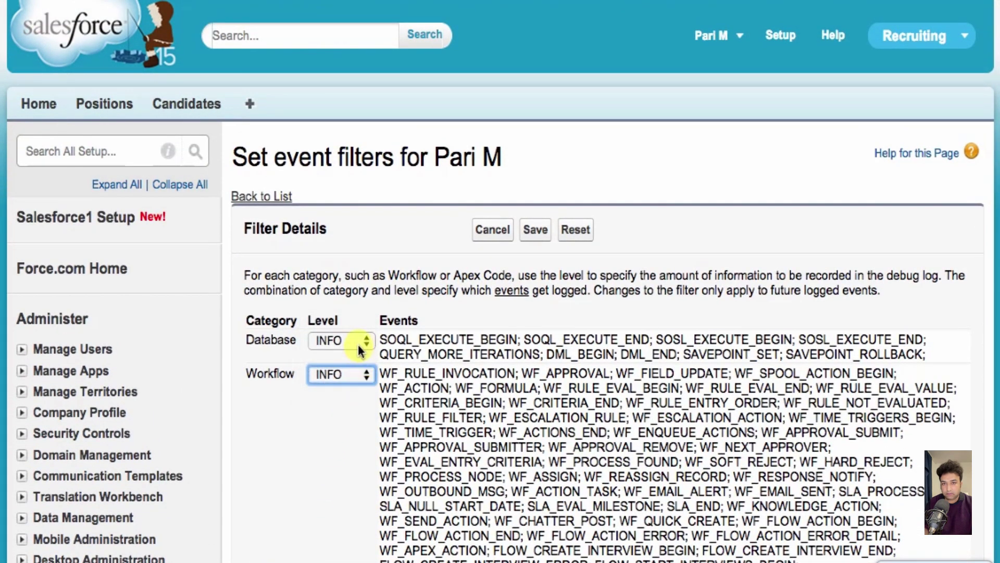
left_click(358, 344)
left_click(350, 426)
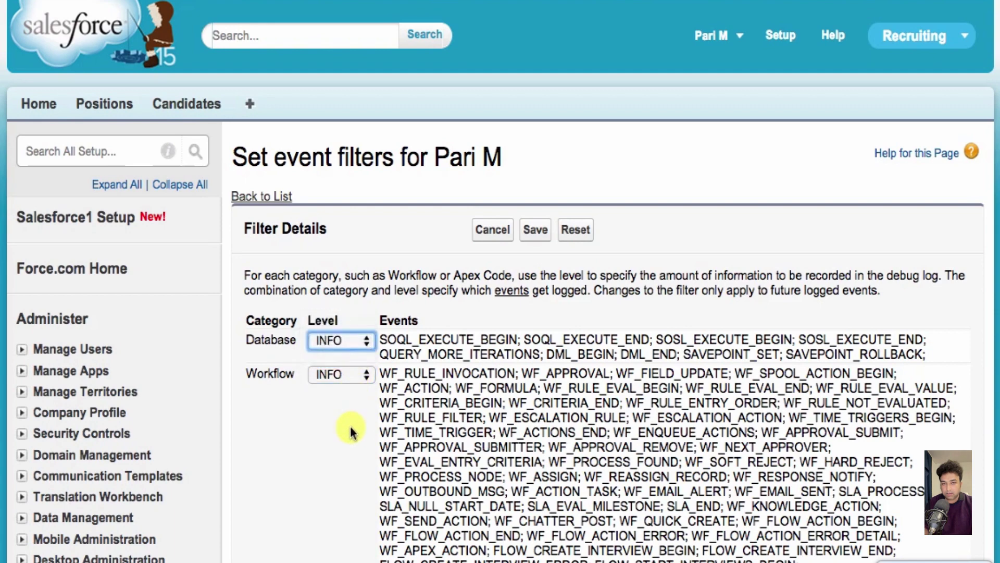
Set the Validation level to INFO and all other categories to NONE, and save the event filters
scroll(351, 426, "down", 5)
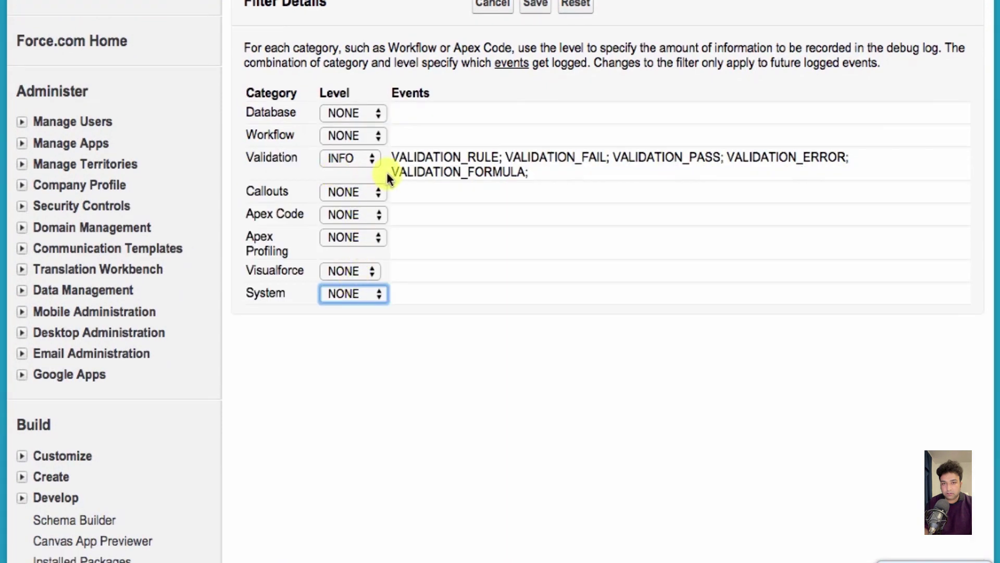
scroll(386, 172, "up", 3)
left_click(528, 112)
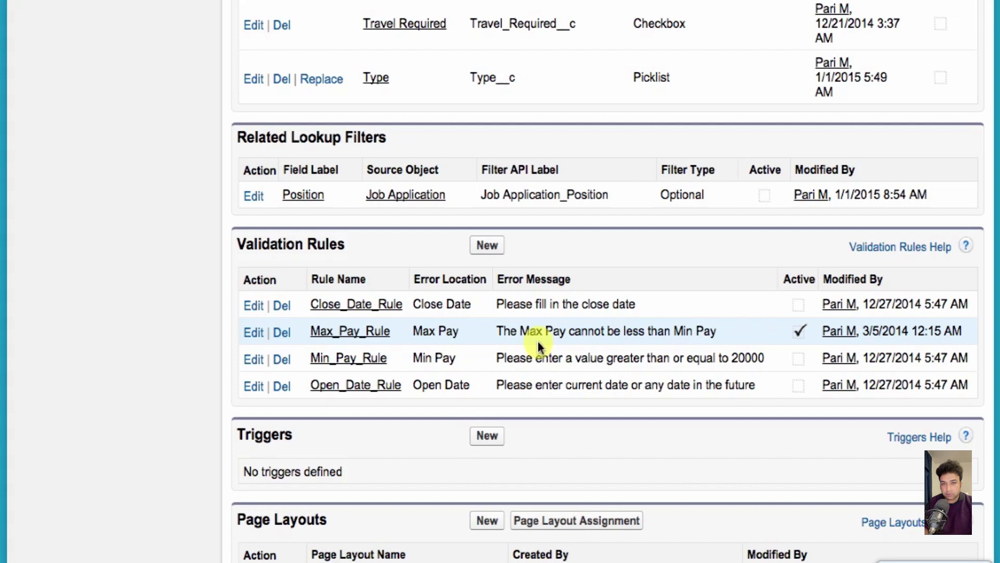
Start a new position record using the Non-IT Position record type
left_click(108, 104)
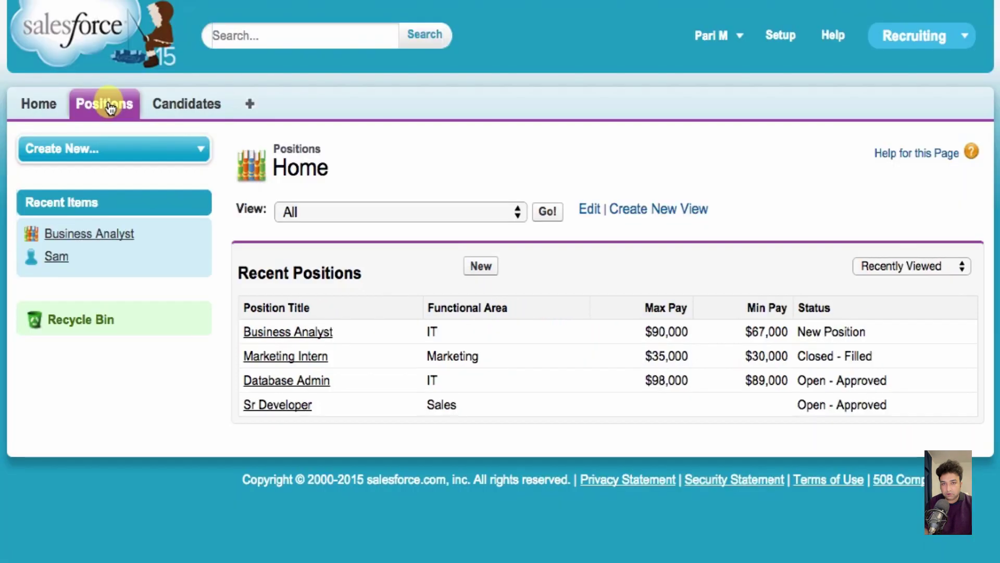
left_click(475, 269)
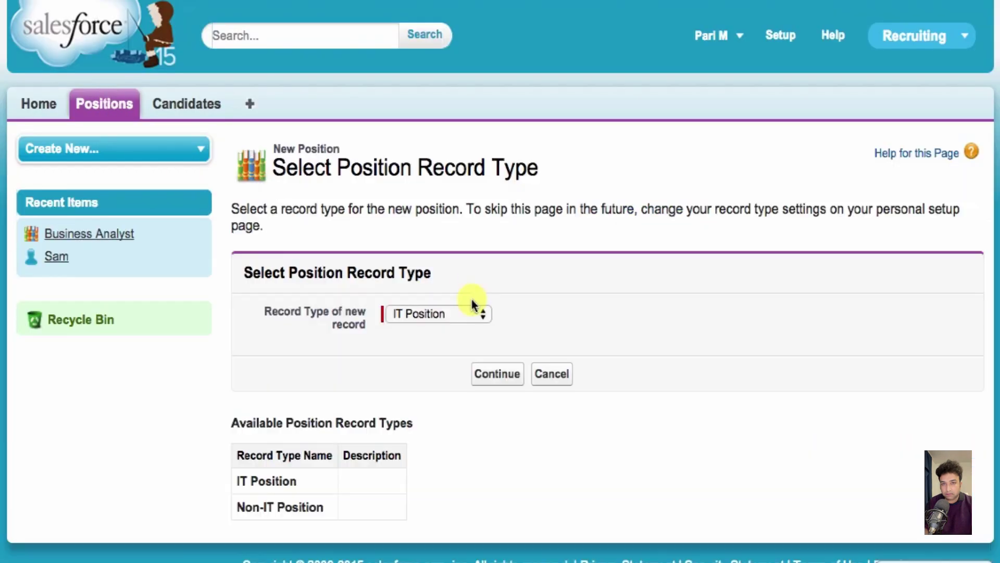
left_click(465, 315)
left_click(470, 328)
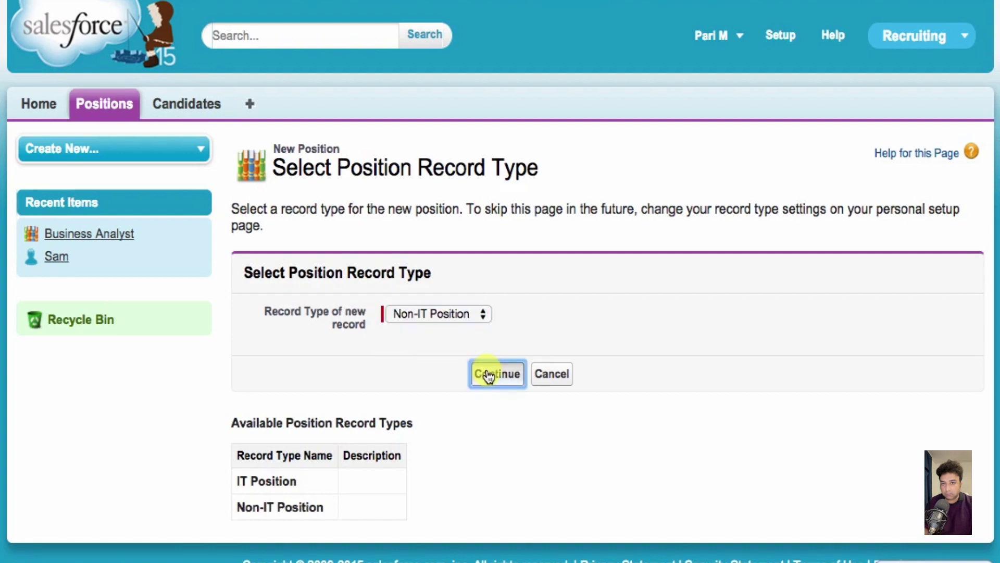
left_click(497, 374)
Title the position Community Manager and set its functional area to Marketing
type("Community Manager")
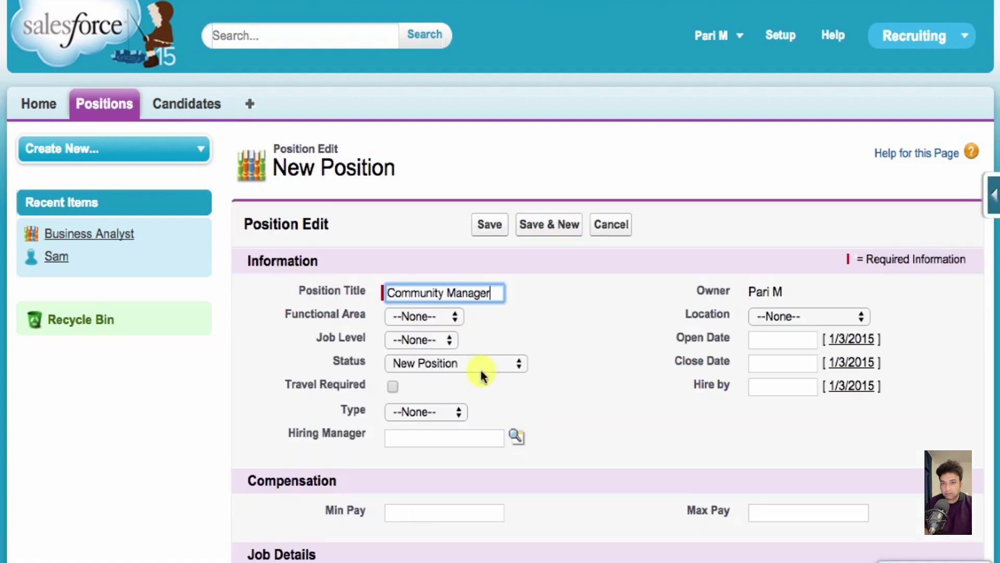
left_click(444, 315)
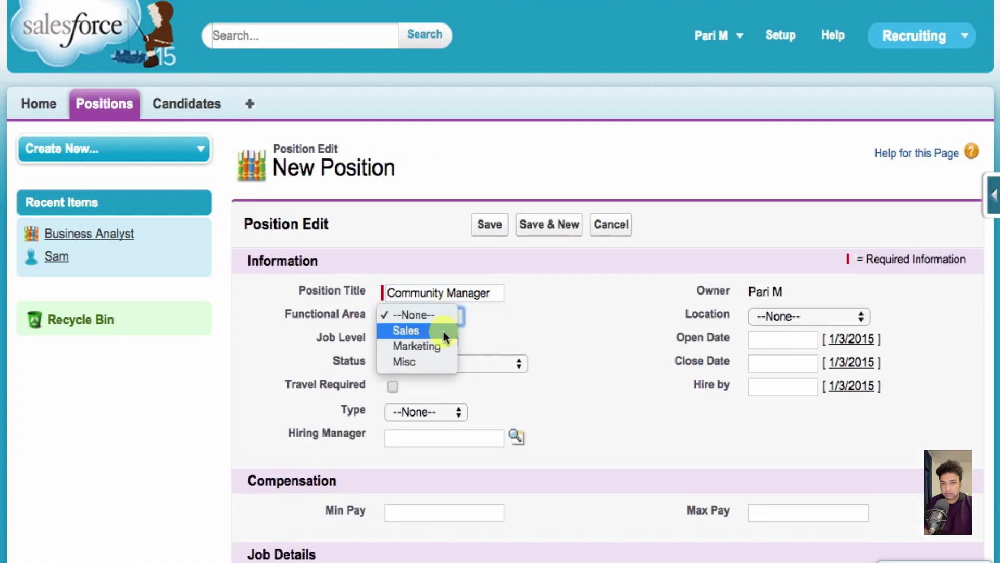
left_click(443, 344)
Enter a Min Pay of 80000 and a Max Pay of 60000, and try to save the position
left_click(424, 509)
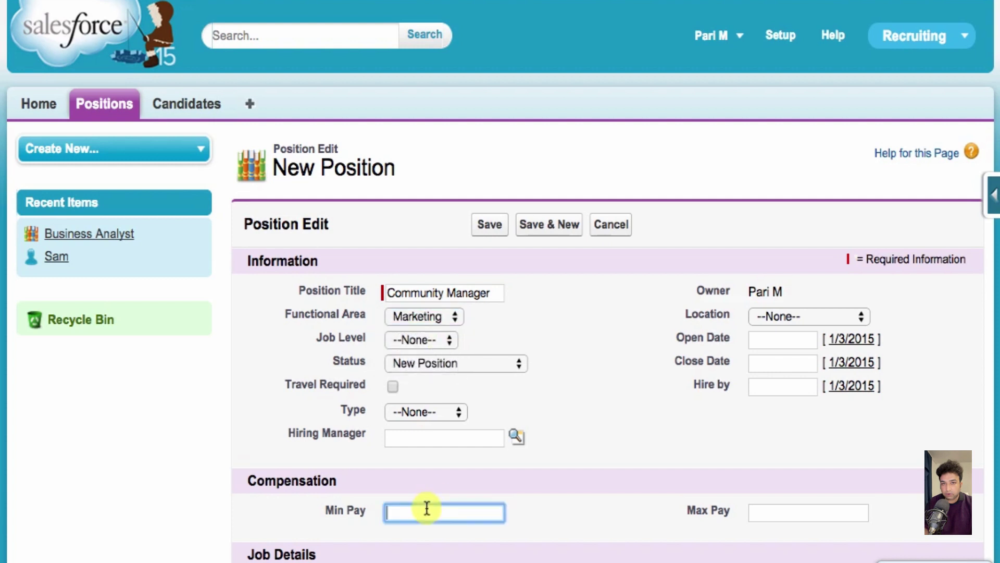
type("80000")
left_click(772, 511)
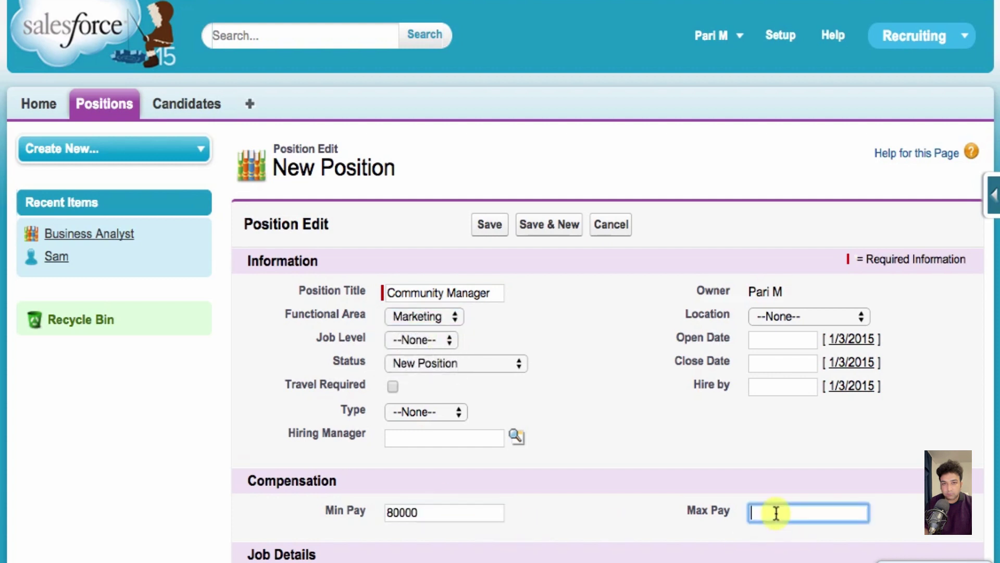
type("60000")
left_click(491, 223)
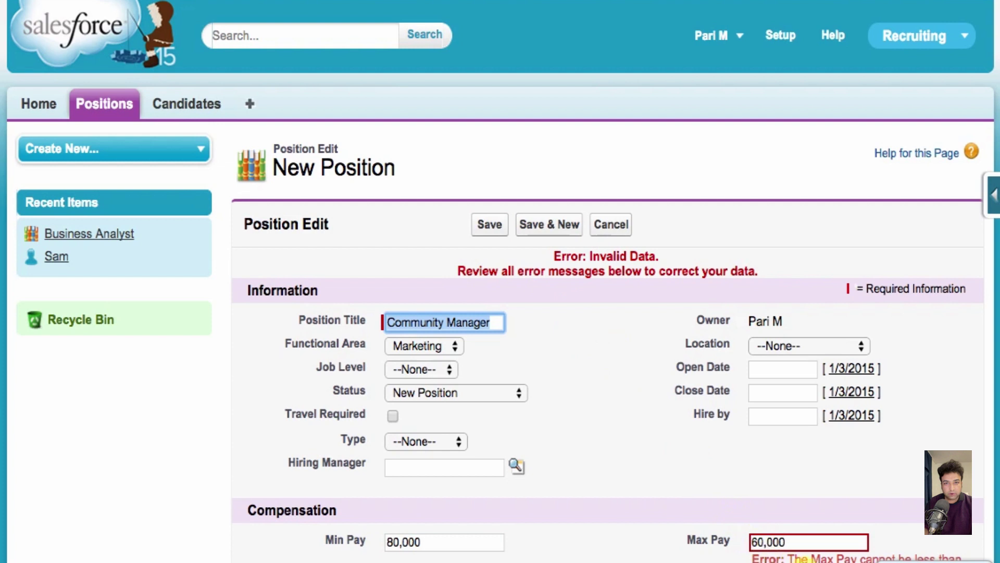
scroll(818, 521, "down", 3)
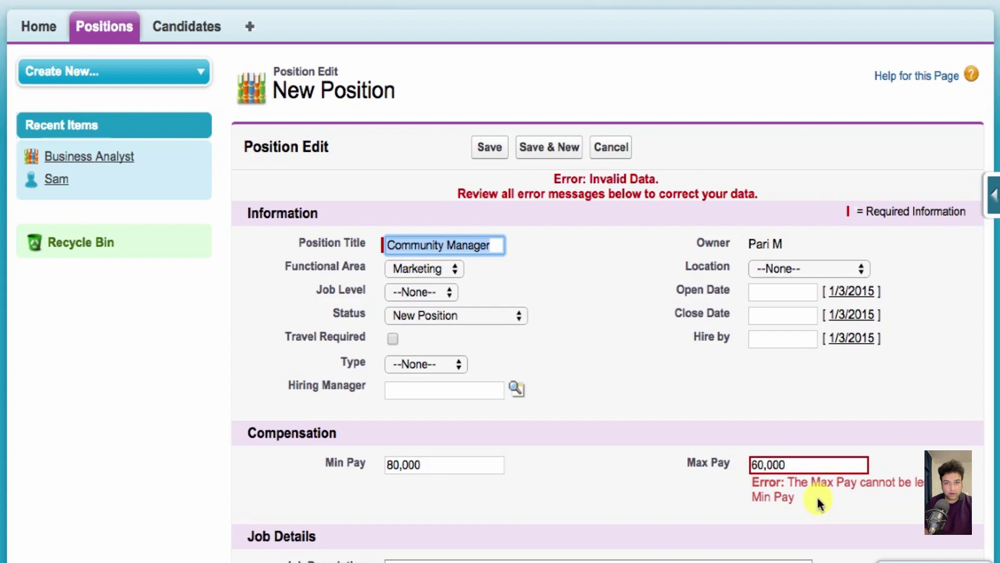
scroll(664, 434, "up", 3)
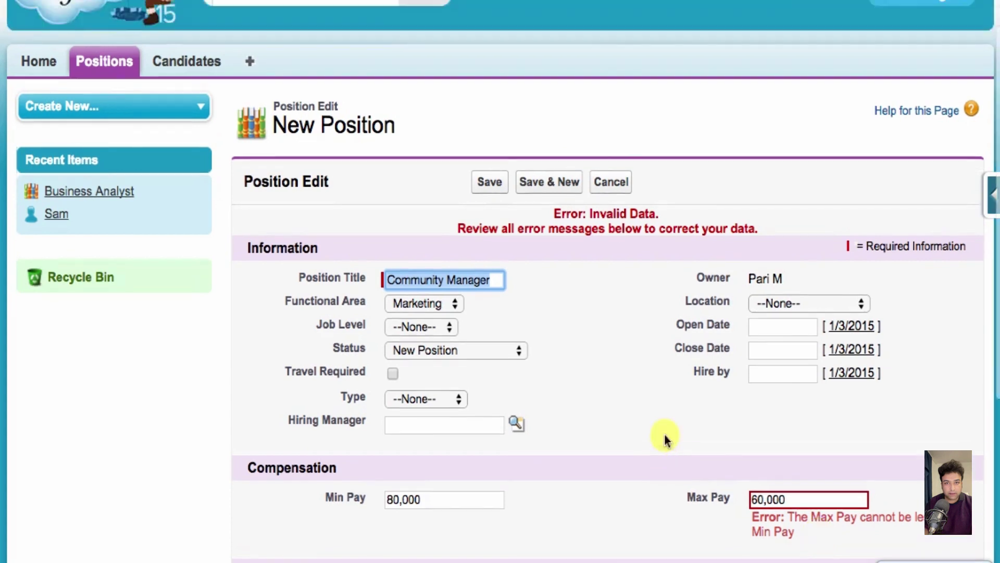
Open the Debug Logs page from the monitoring section of Setup
left_click(790, 42)
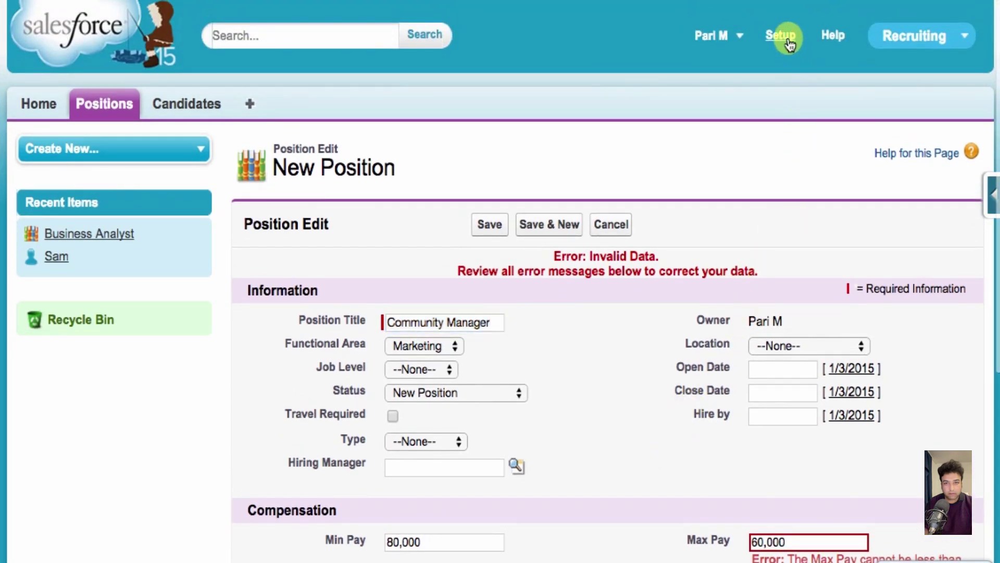
scroll(560, 354, "down", 2)
scroll(560, 355, "down", 10)
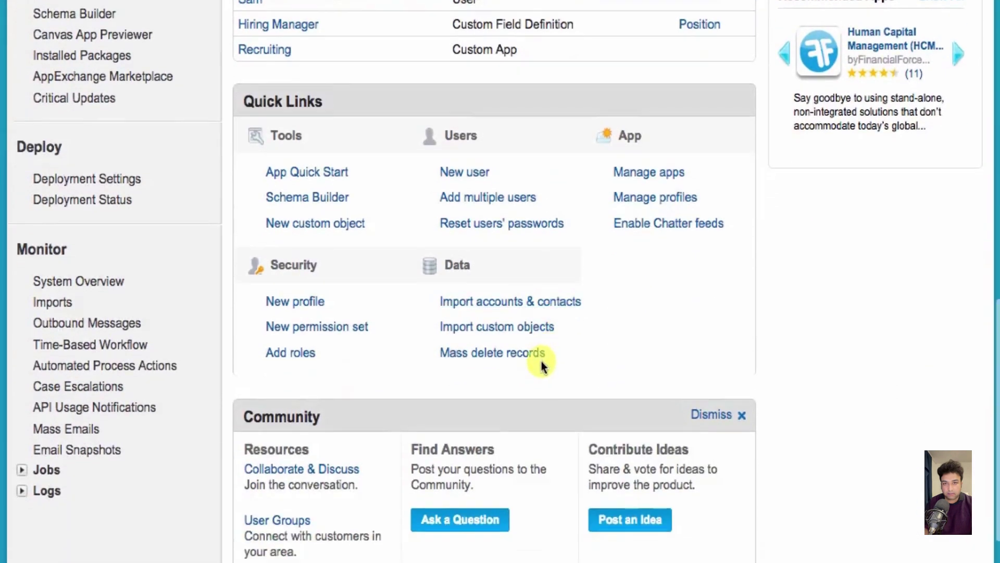
left_click(21, 428)
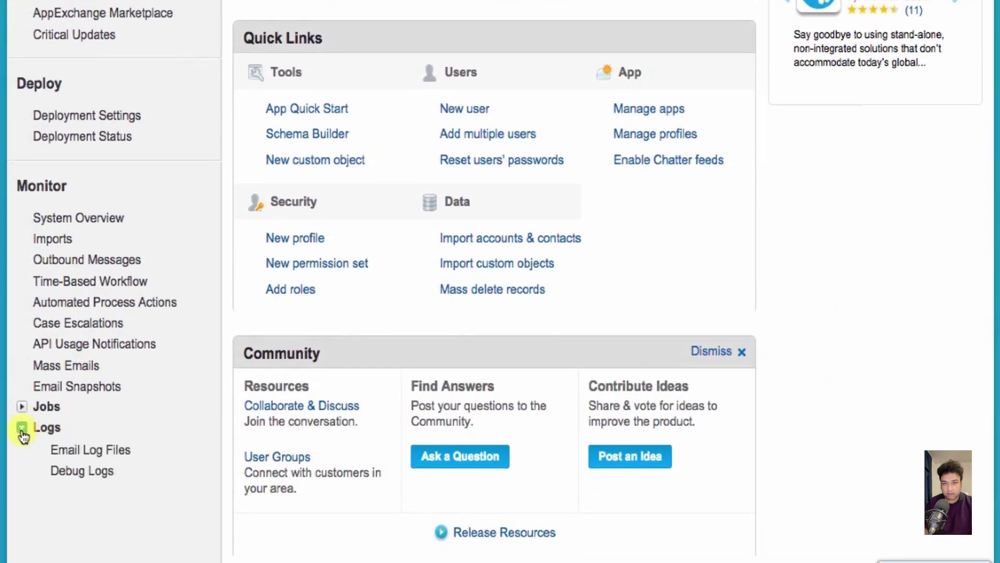
left_click(74, 474)
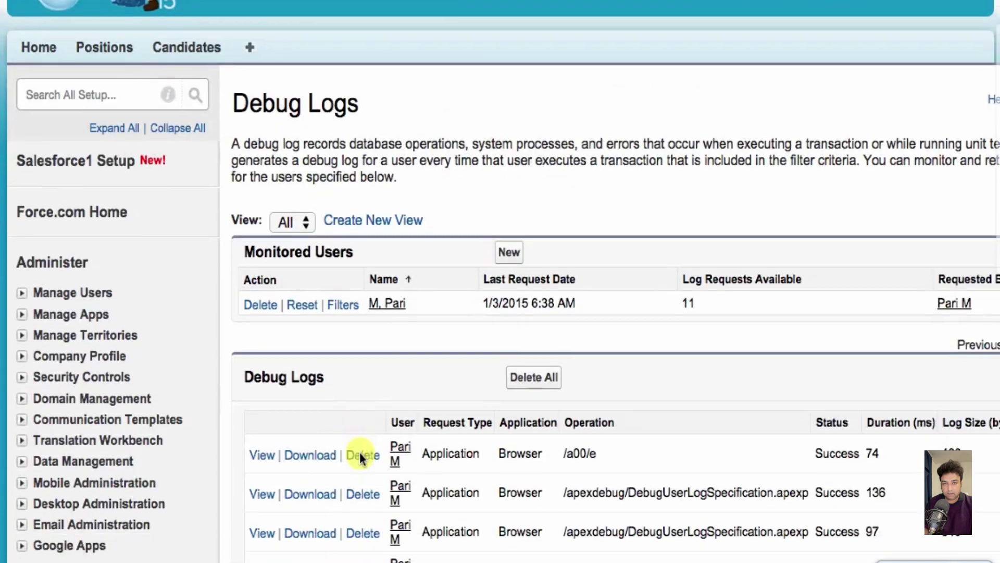
View the debug log for the /a00/e operation and examine its code unit and validation formula entries
scroll(360, 451, "down", 2)
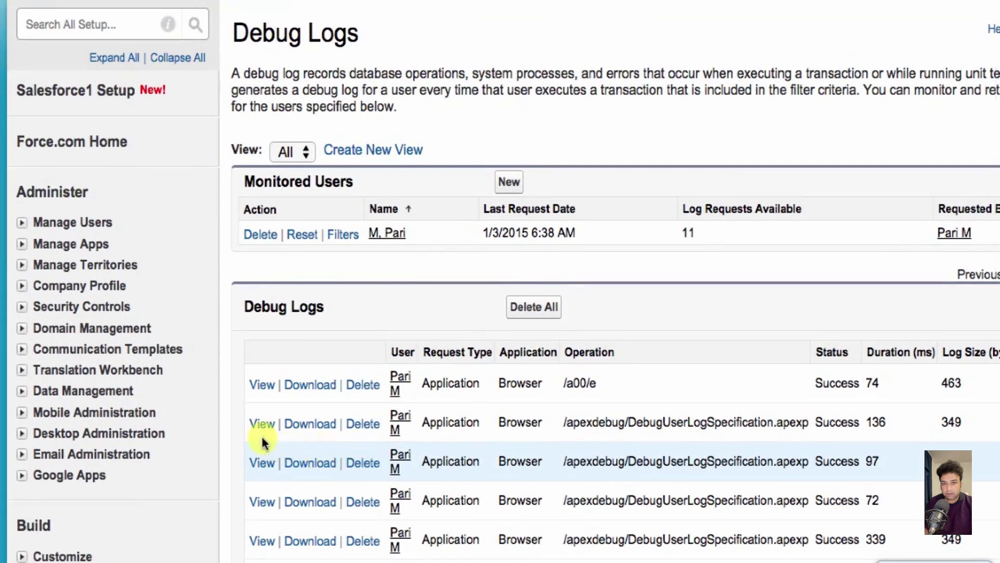
left_click(262, 385)
scroll(388, 388, "up", 1)
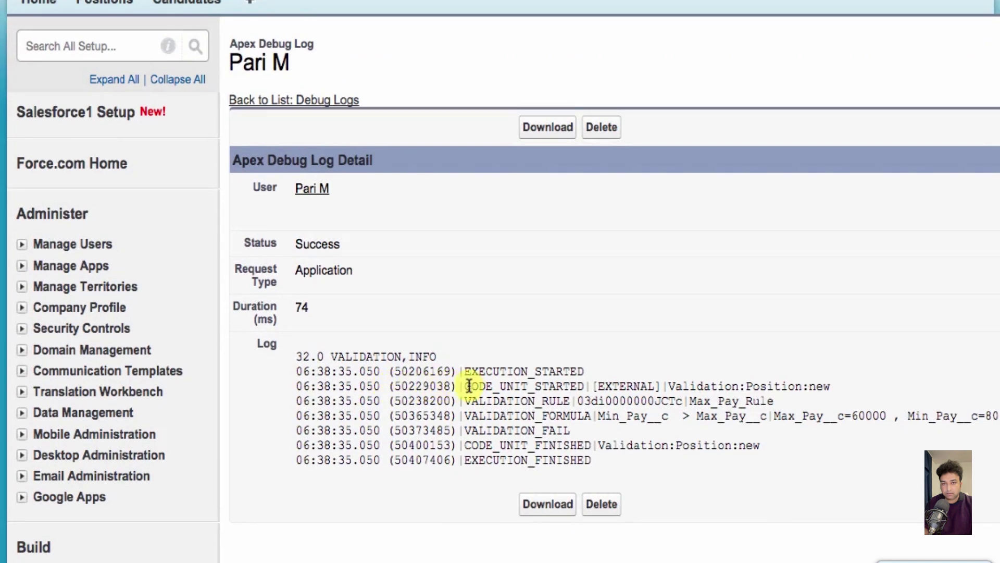
left_click_drag(465, 386, 848, 384)
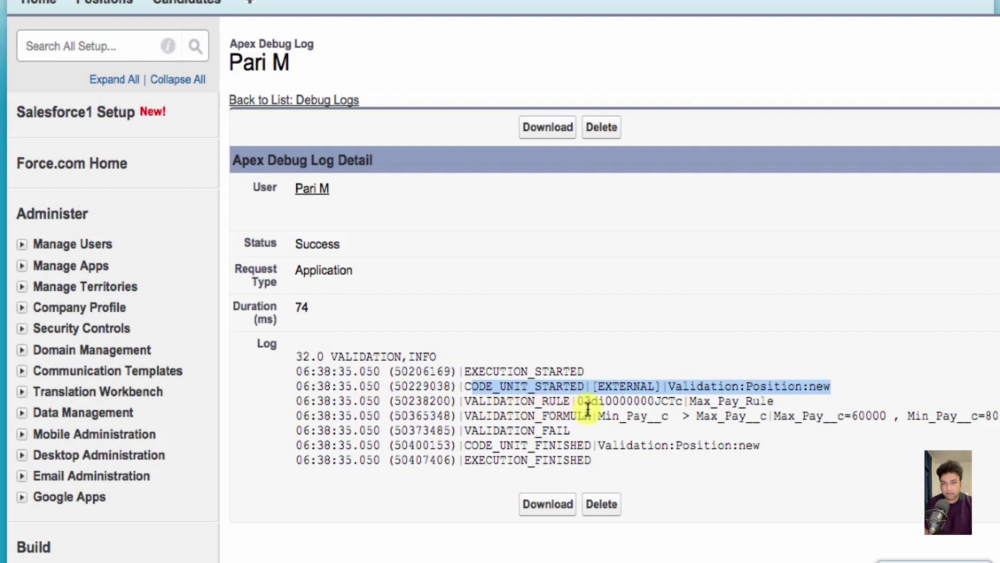
left_click_drag(597, 415, 767, 415)
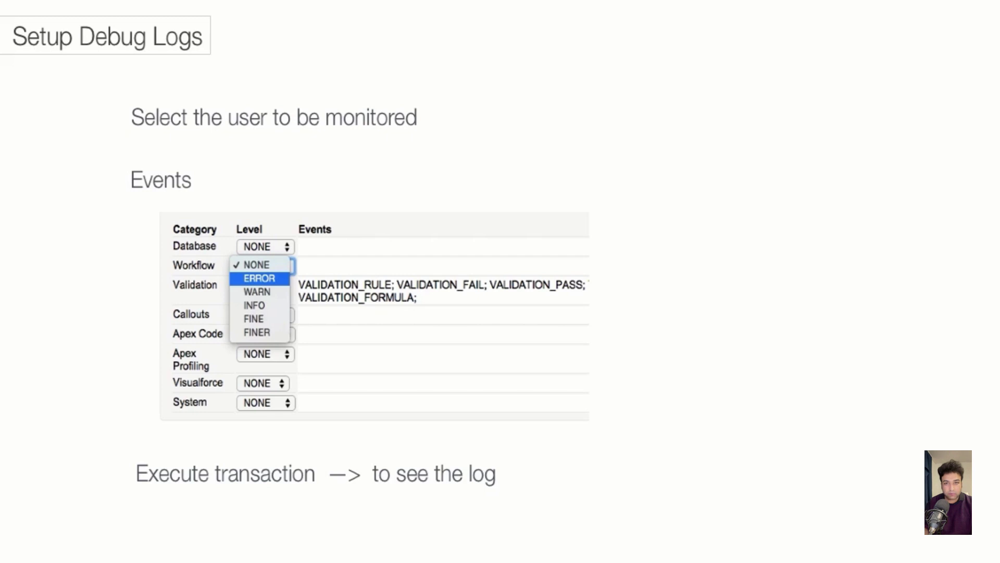
key("Right")
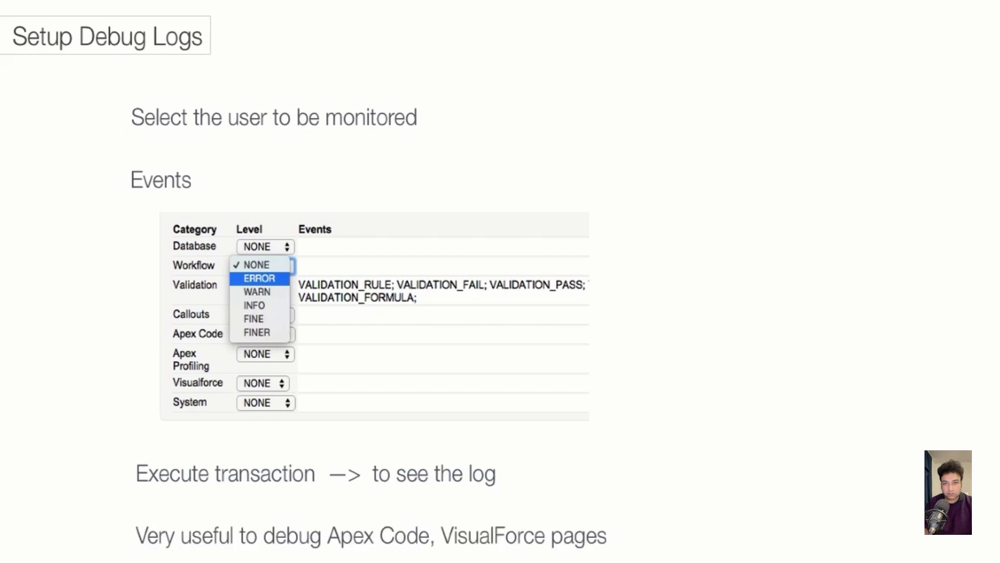